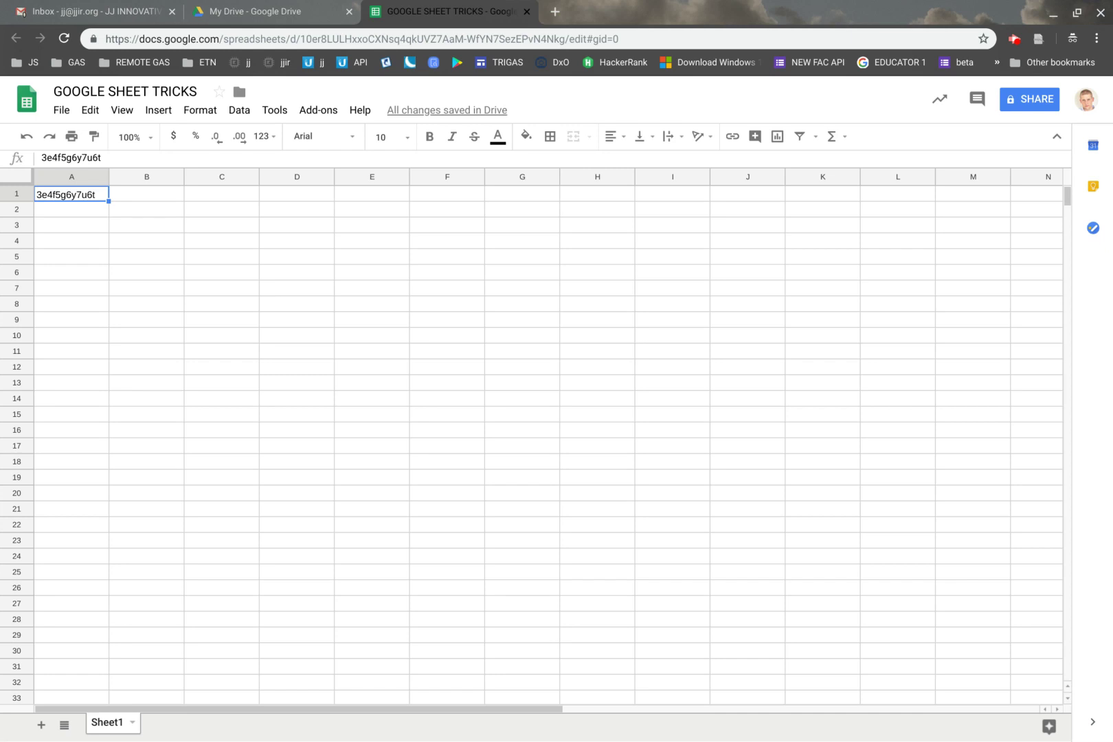
- Start editing cell A1, which holds the MAC address 3e4f5g6y7u6t
{"action": "key", "text": "Return"}
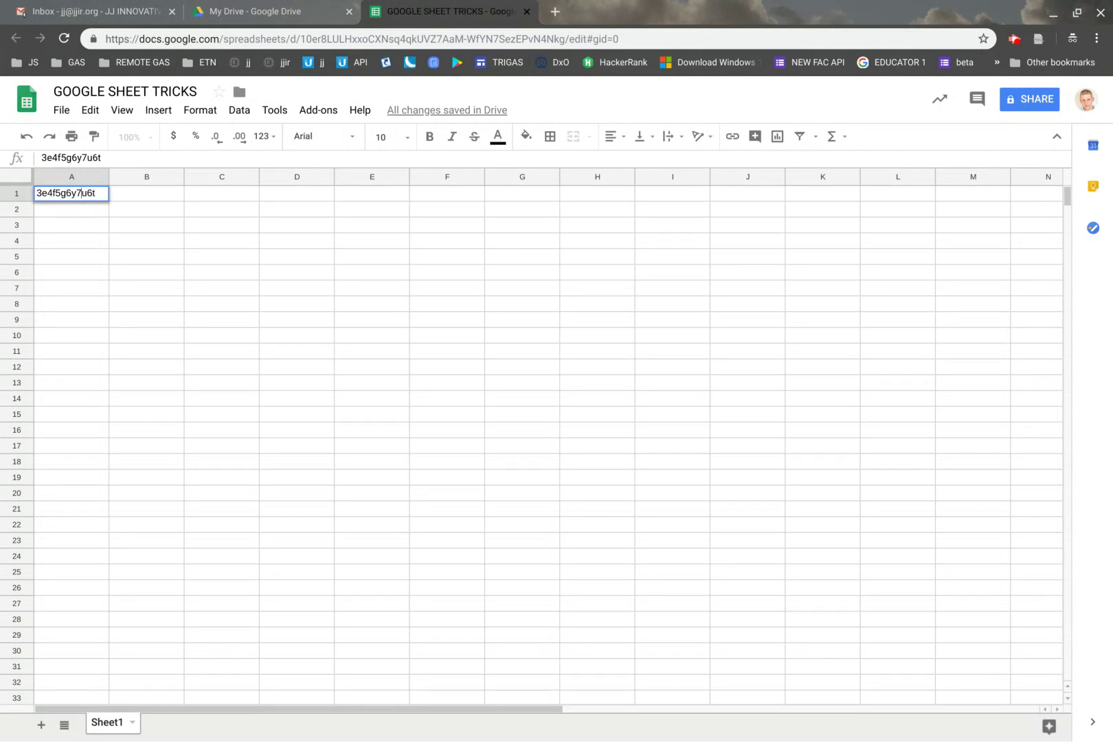
- With the sheet zoomed to 200%, select cell A1 holding the MAC address
{"action": "left_click", "coordinate": [61, 193]}
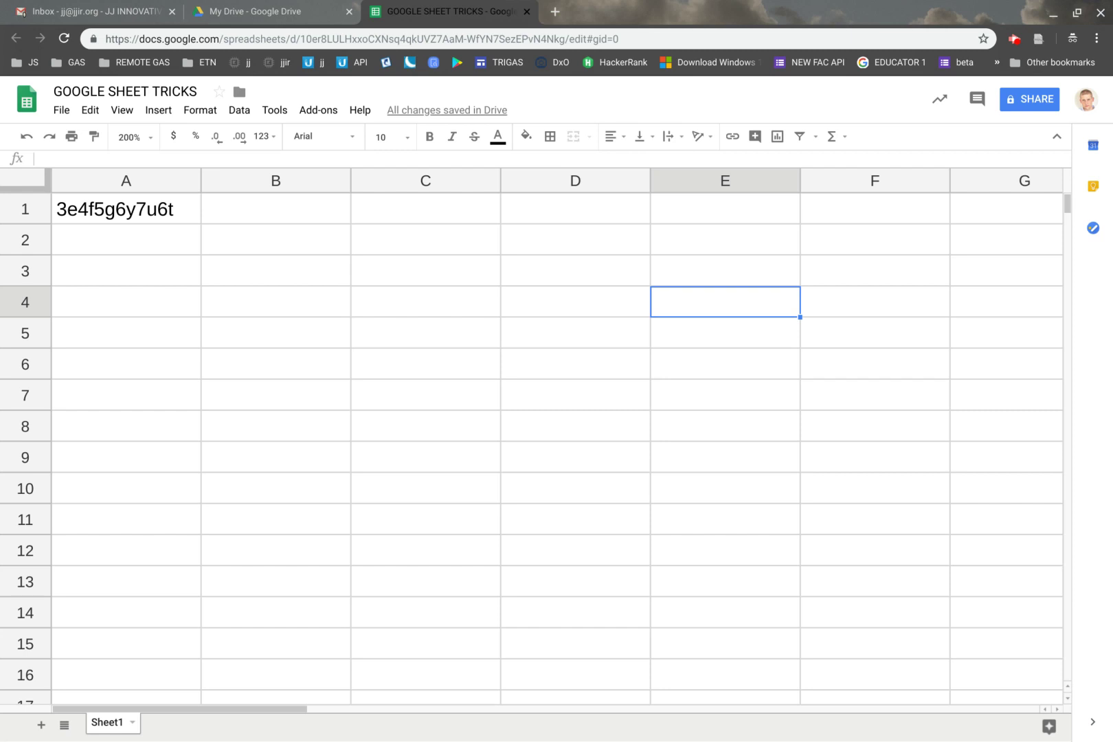
{"action": "left_click", "coordinate": [173, 211]}
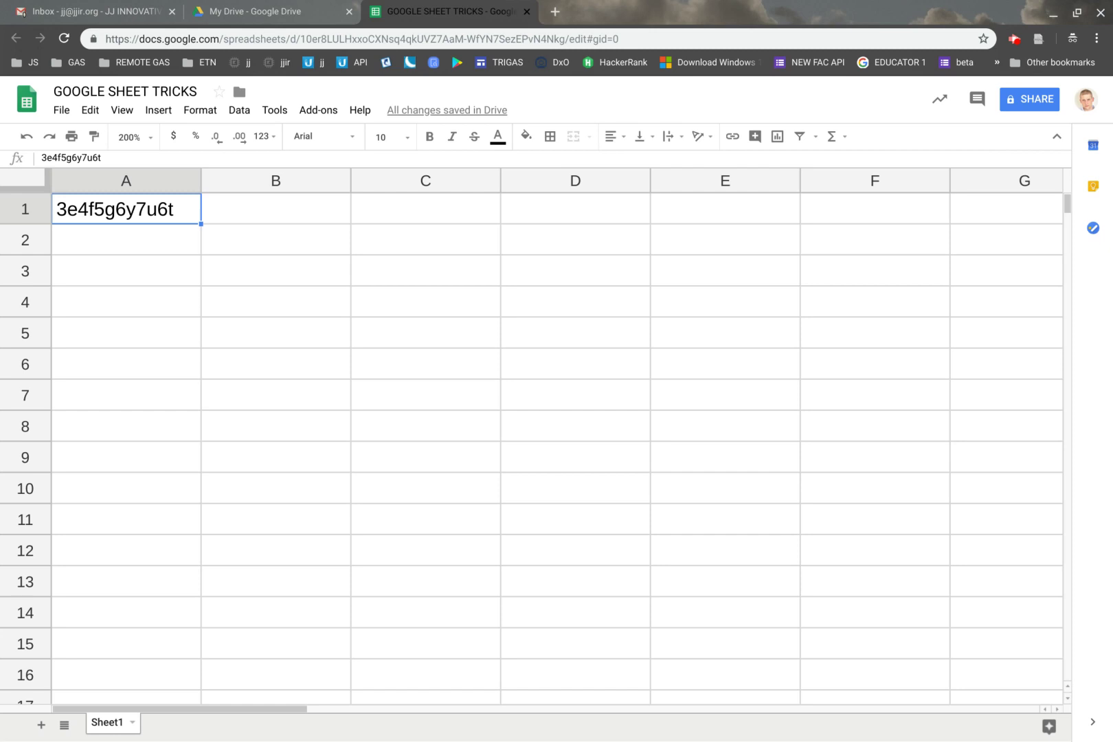
- Copy A1's MAC address 3e4f5g6y7u6t into A1:A8, then go to B1
{"action": "key", "text": "ctrl+c"}
{"action": "key", "text": "shift+Down"}
{"action": "key", "text": "shift+Down"}
{"action": "key", "text": "shift+Down"}
{"action": "key", "text": "shift+Down"}
{"action": "key", "text": "shift+Down"}
{"action": "key", "text": "shift+Down"}
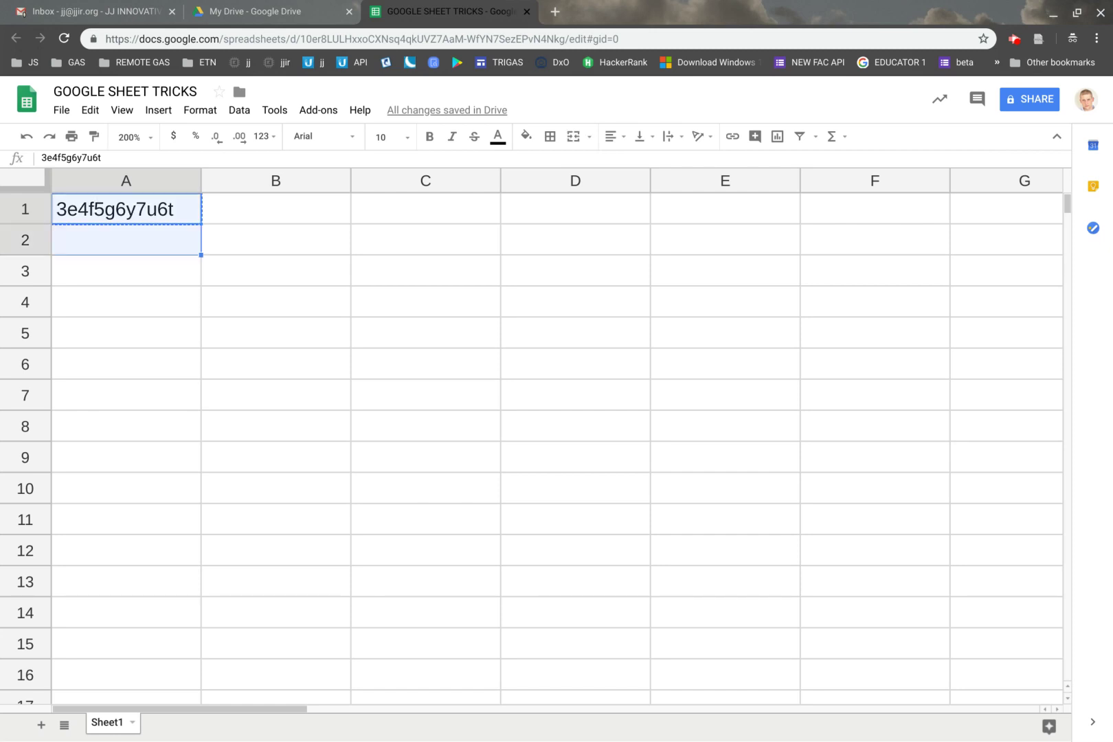
{"action": "key", "text": "shift+Down"}
{"action": "key", "text": "ctrl+v"}
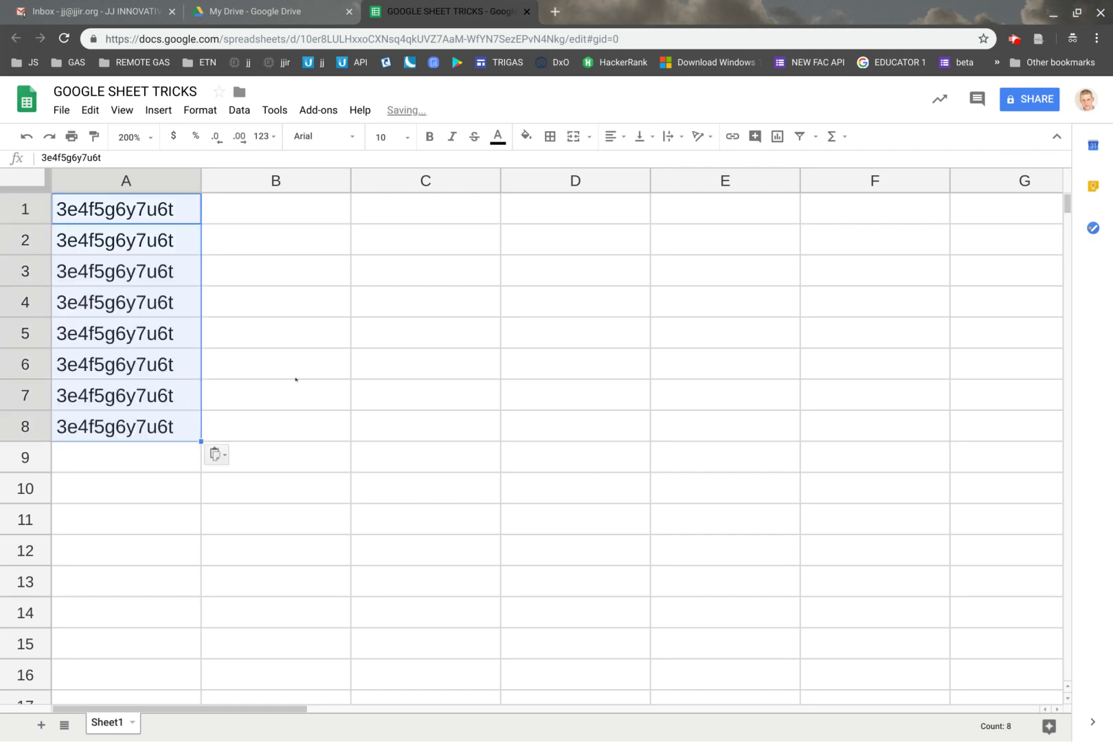
{"action": "left_click", "coordinate": [296, 385]}
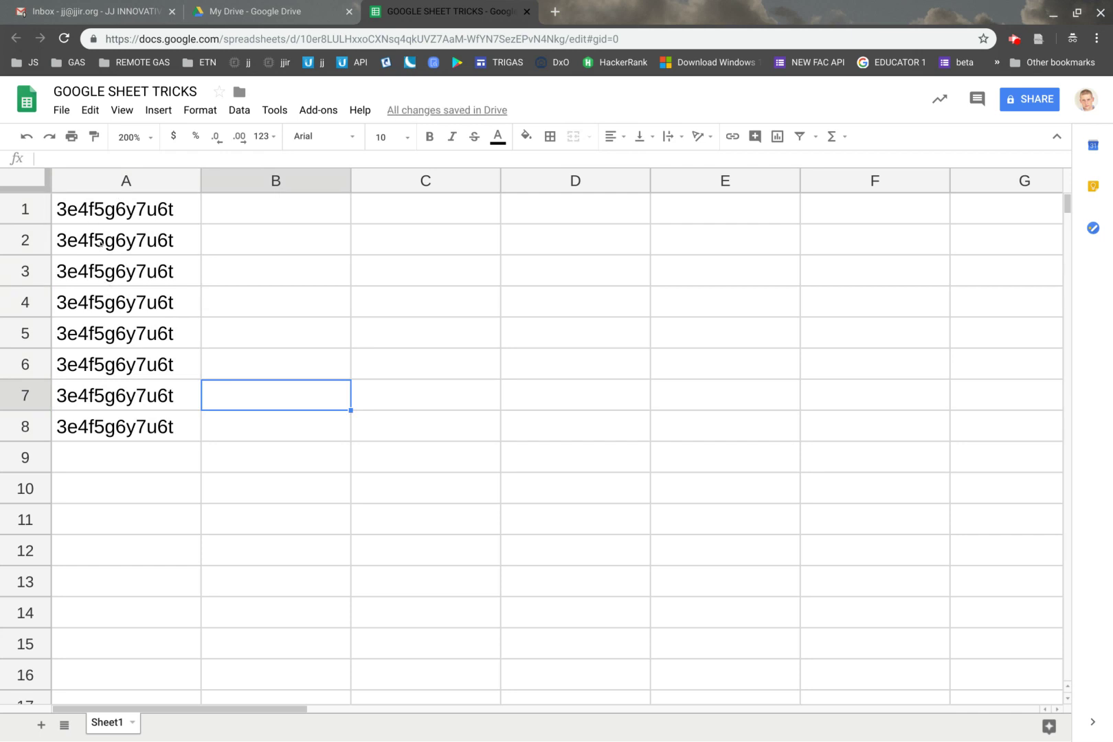
{"action": "key", "text": "Up"}
{"action": "key", "text": "Up"}
{"action": "key", "text": "Up"}
{"action": "key", "text": "Up"}
{"action": "key", "text": "Up"}
{"action": "key", "text": "Up"}
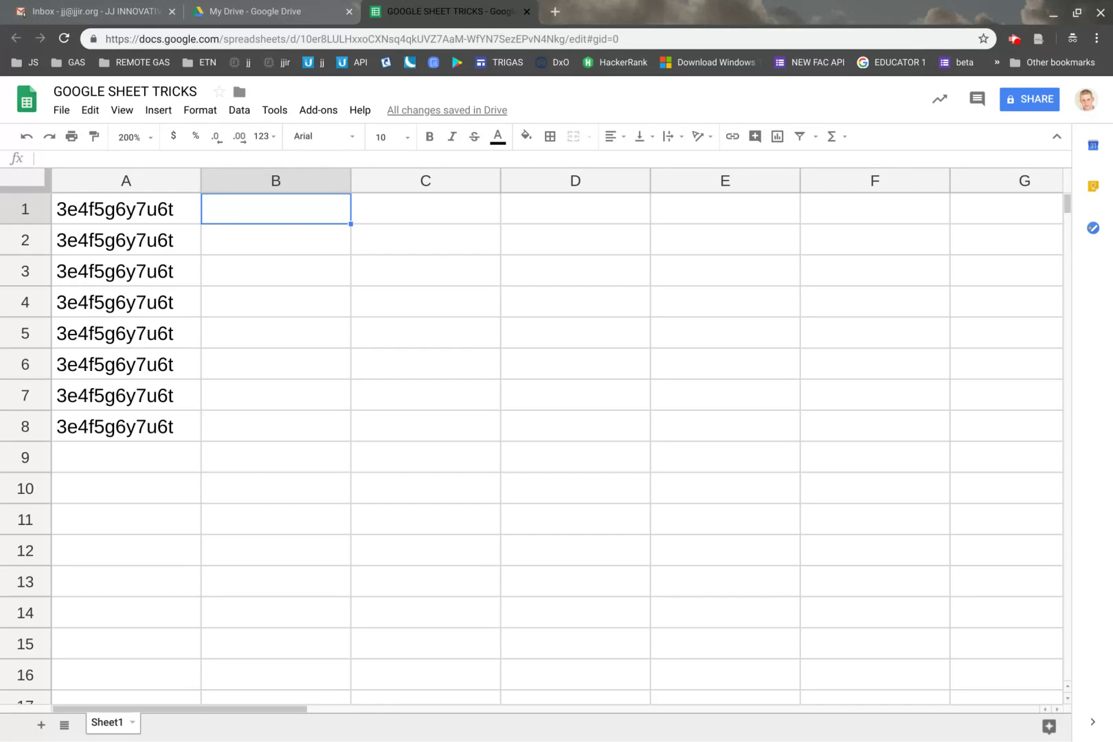
- Enter the colon-joining CONCATENATE/MID formula in B1 to show 3e:4f:5g:6y:7u:6t, and widen column B
{"action": "key", "text": "ctrl+v"}
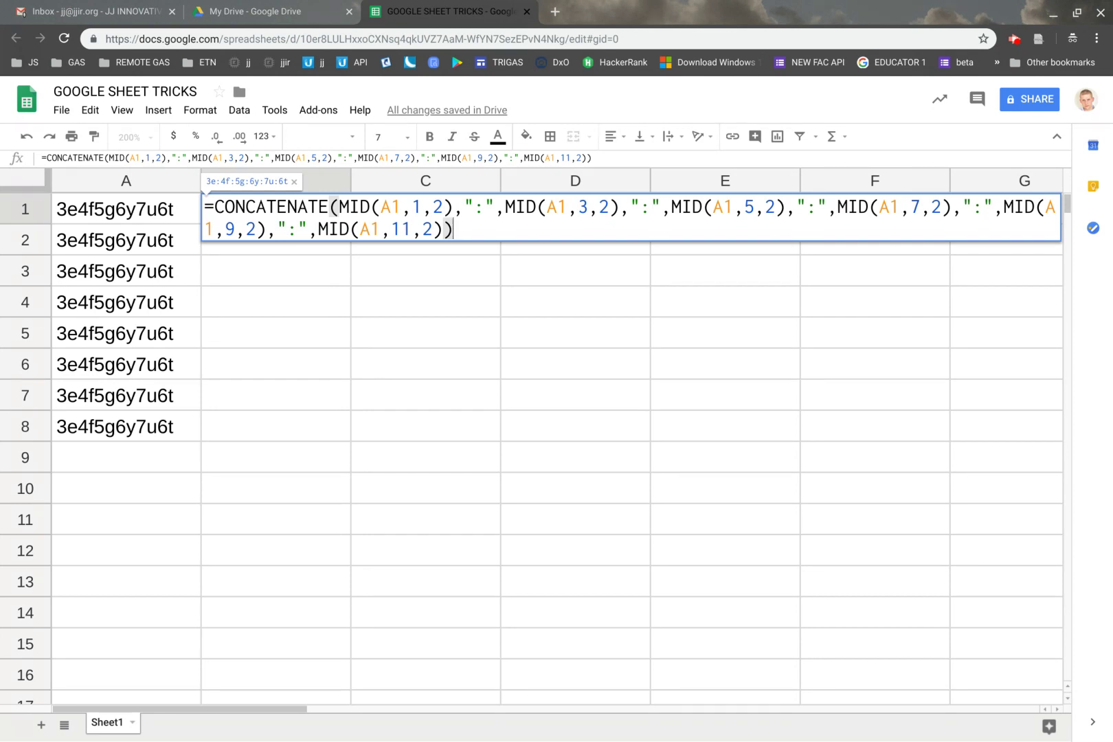
{"action": "key", "text": "Return"}
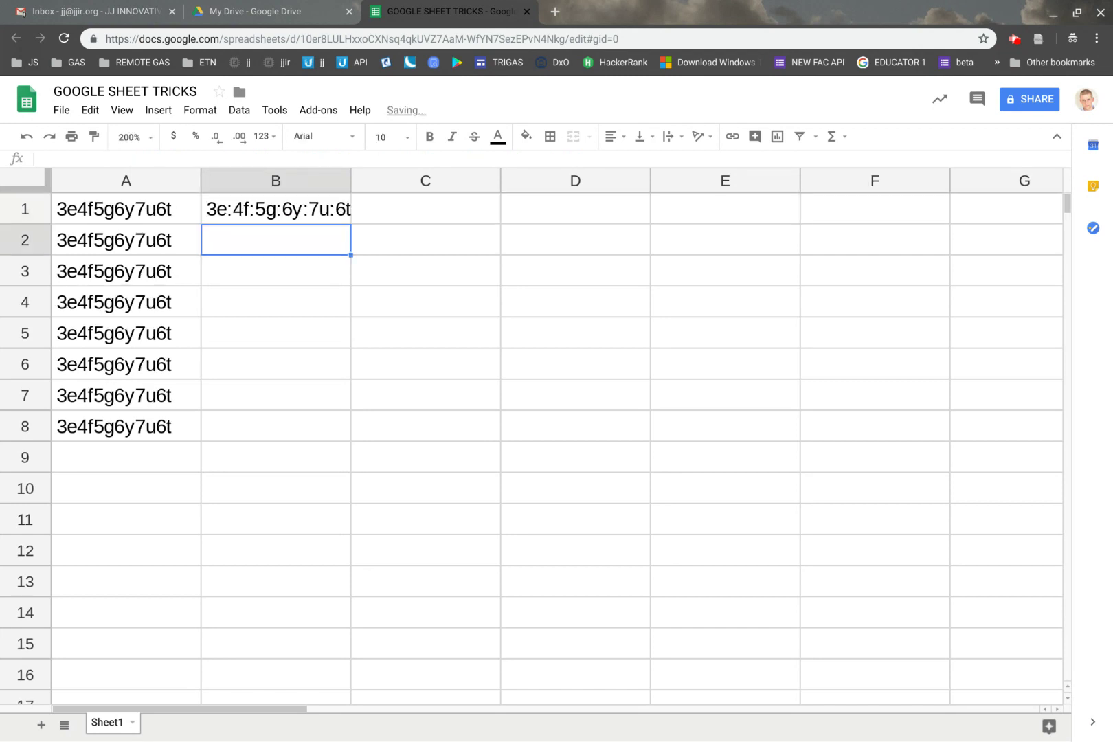
{"action": "left_click_drag", "start_coordinate": [350, 180], "coordinate": [412, 171]}
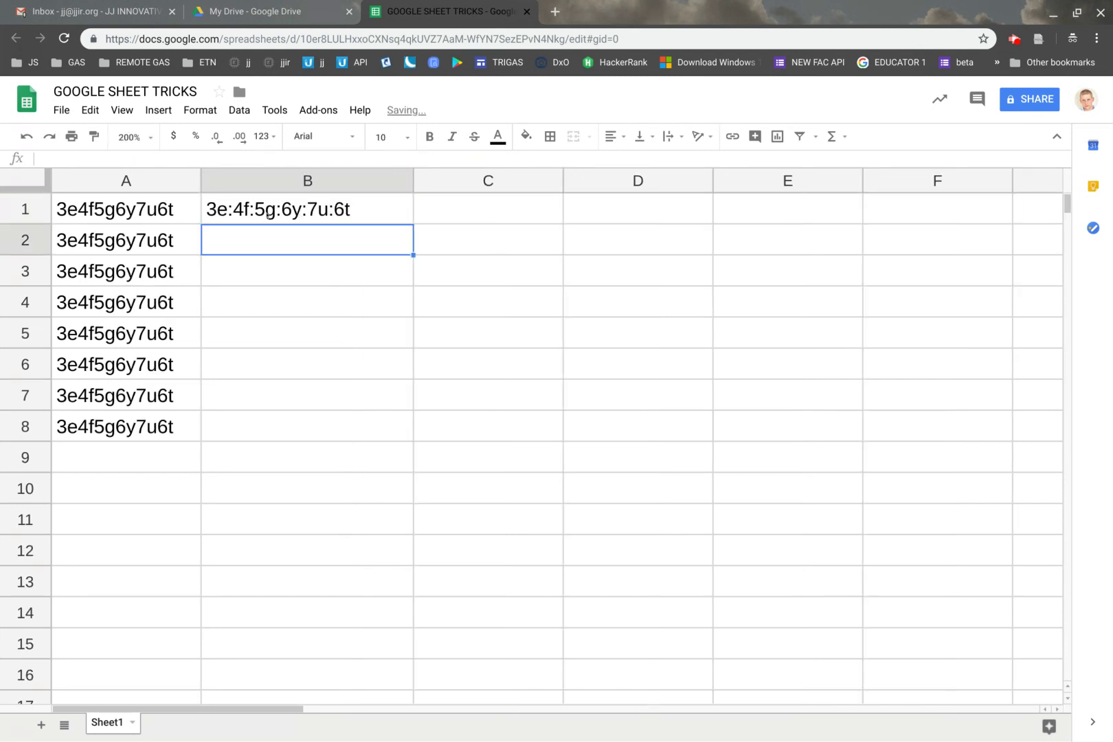
- Enter a CONCATENATE/MID formula with "-" separators in B2, giving 3e-4f-5g-6y-7u-6t
{"action": "left_click", "coordinate": [268, 214]}
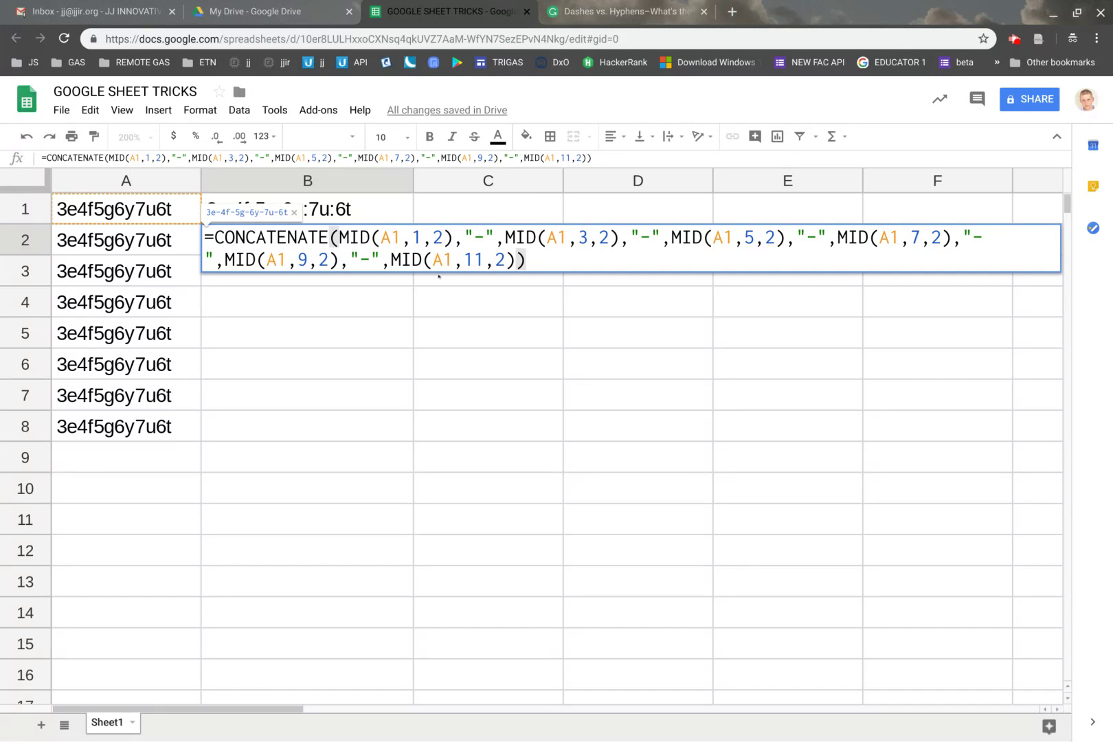
{"action": "key", "text": "Return"}
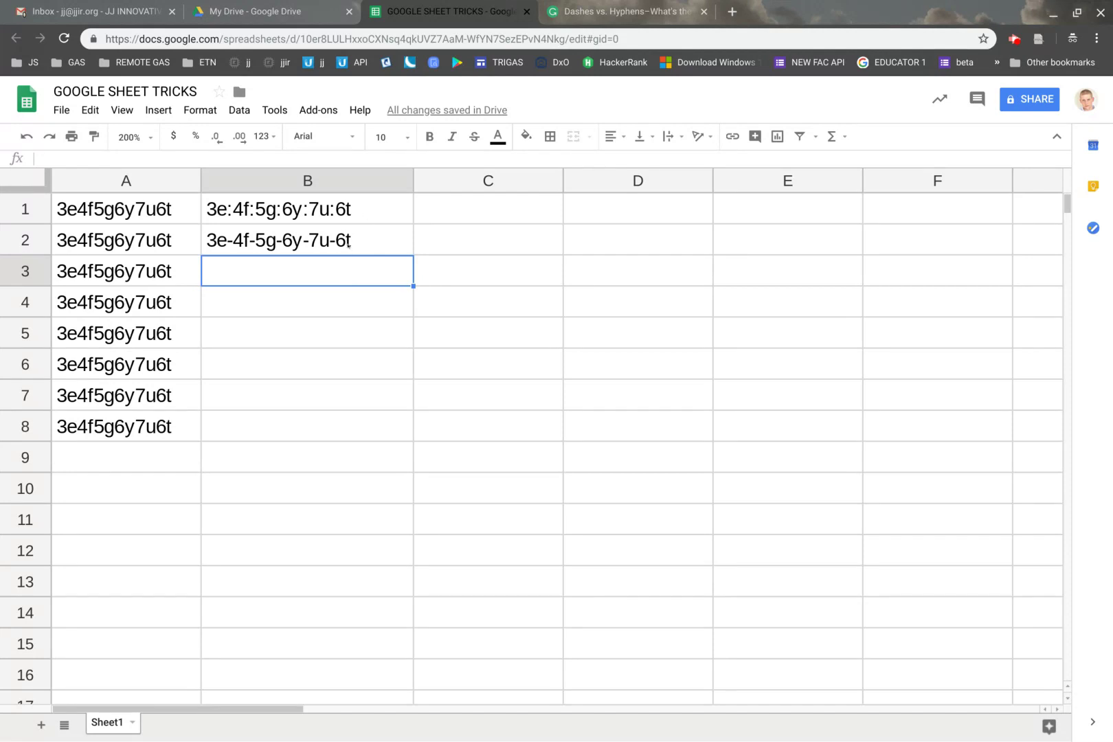
- Fill B2's hyphen formula down to B5, then copy B1's colon formula into B6:B8
{"action": "left_click", "coordinate": [339, 243]}
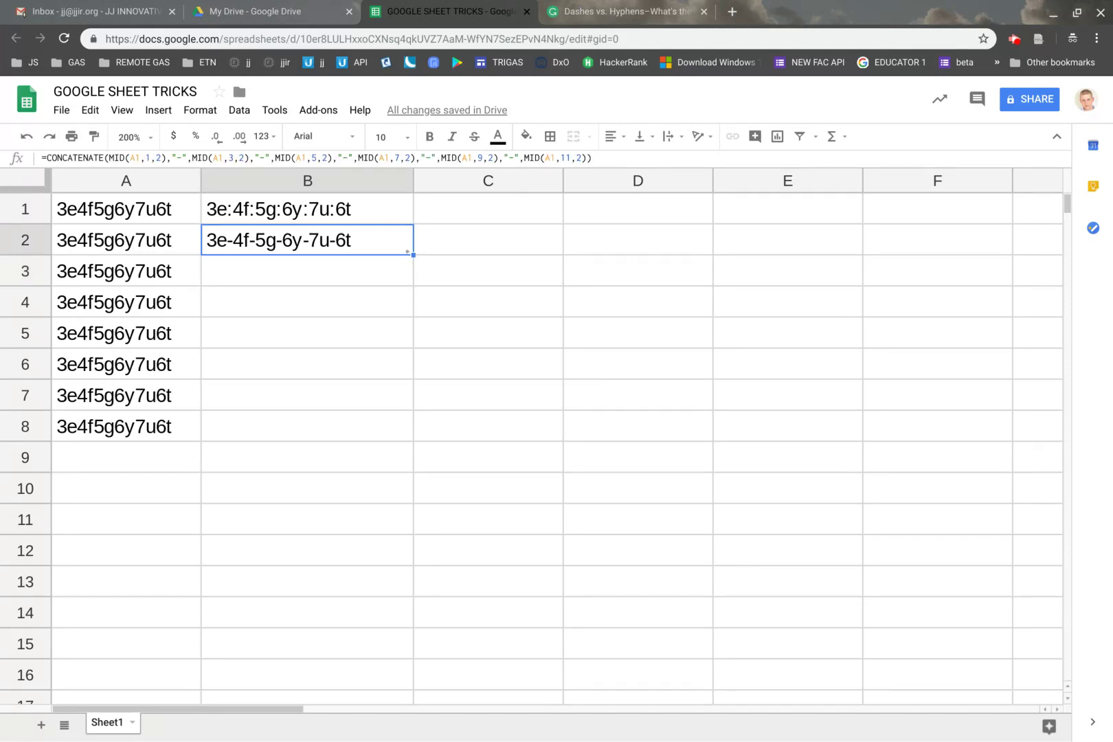
{"action": "left_click_drag", "start_coordinate": [412, 254], "coordinate": [398, 345]}
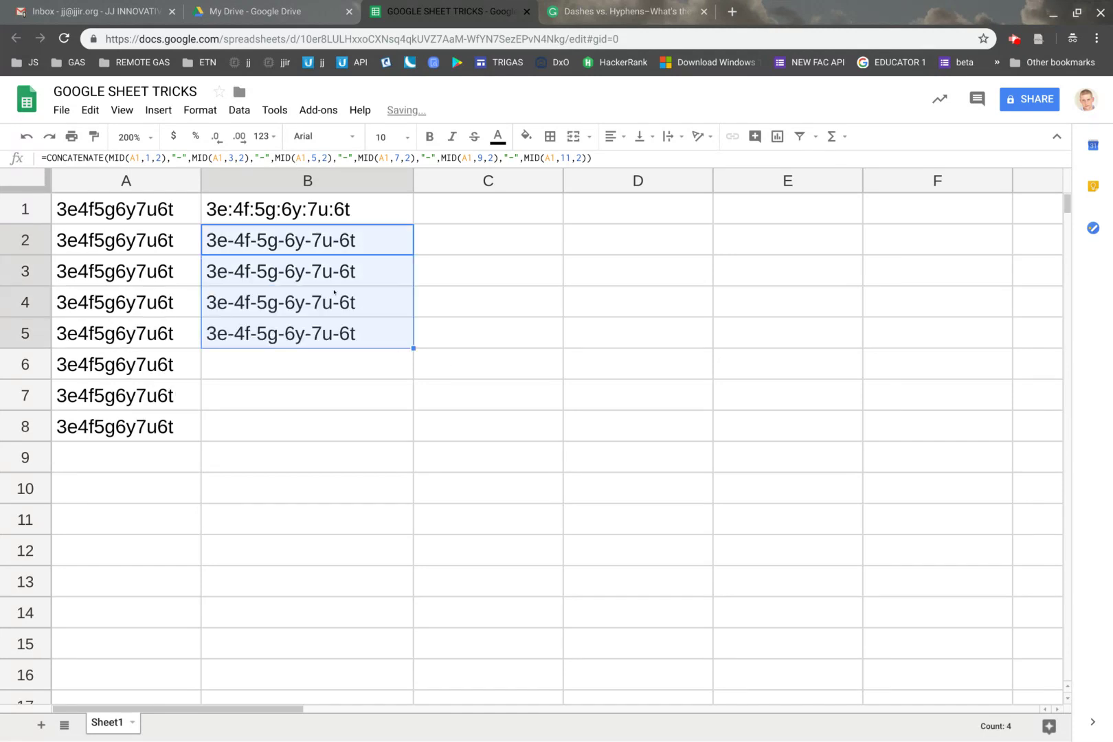
{"action": "key", "text": "Up"}
{"action": "key", "text": "ctrl+c"}
{"action": "key", "text": "Down"}
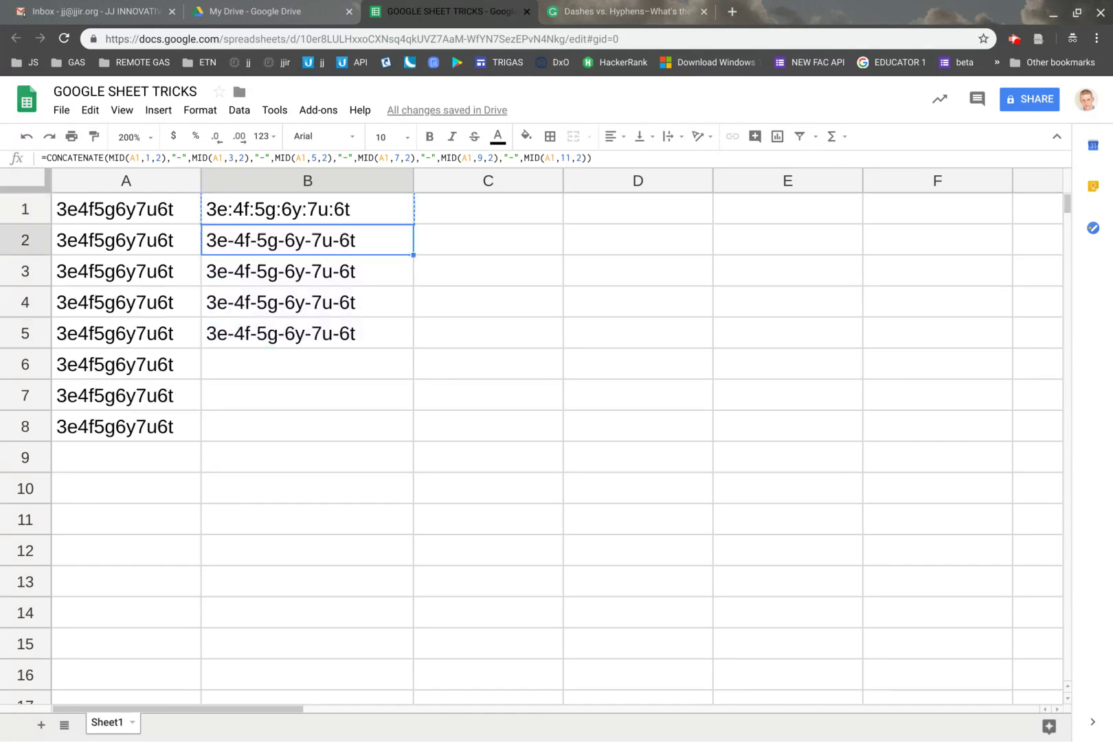
{"action": "key", "text": "Down"}
{"action": "key", "text": "Down"}
{"action": "key", "text": "Down"}
{"action": "key", "text": "Down"}
{"action": "key", "text": "ctrl+v"}
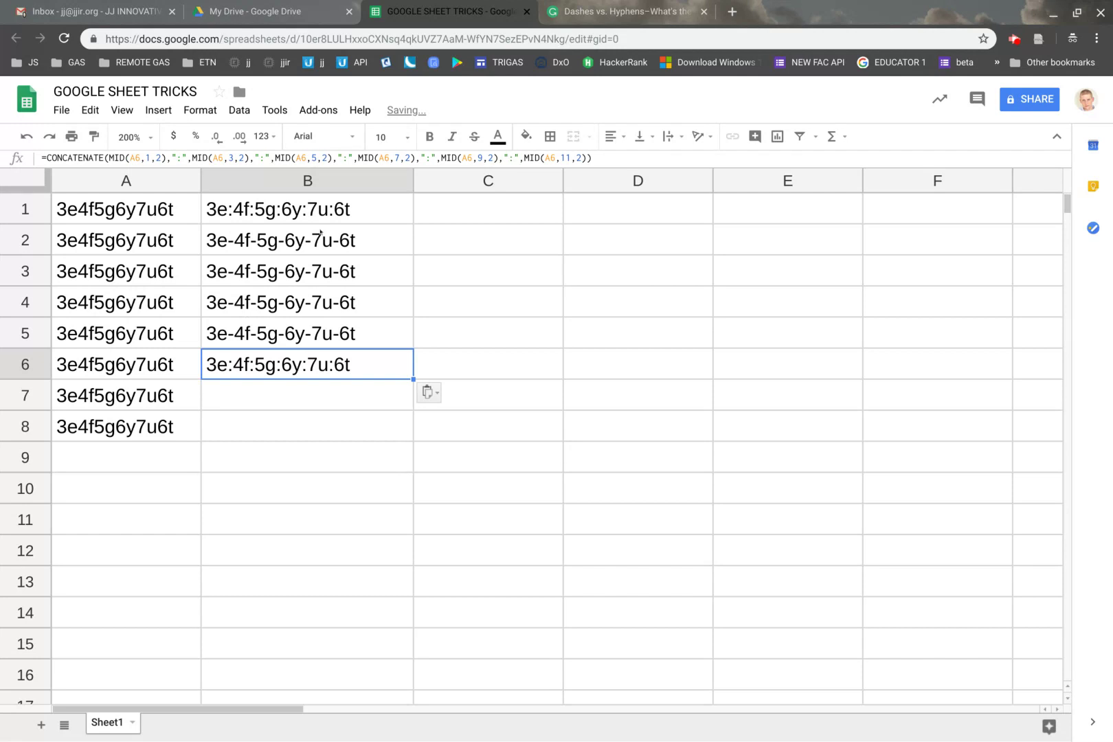
{"action": "left_click_drag", "start_coordinate": [412, 377], "coordinate": [392, 437]}
{"action": "left_click", "coordinate": [399, 454]}
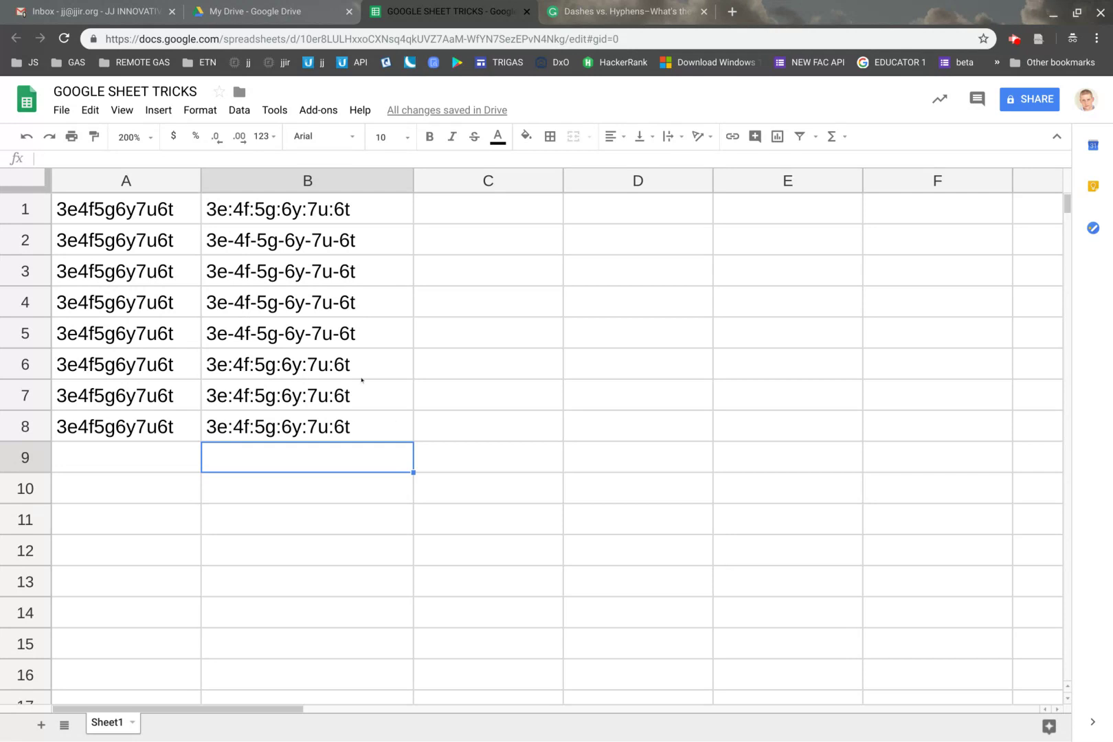
- Open B1's colon-joining CONCATENATE/MID formula in the in-cell editor for review
{"action": "left_click", "coordinate": [304, 213]}
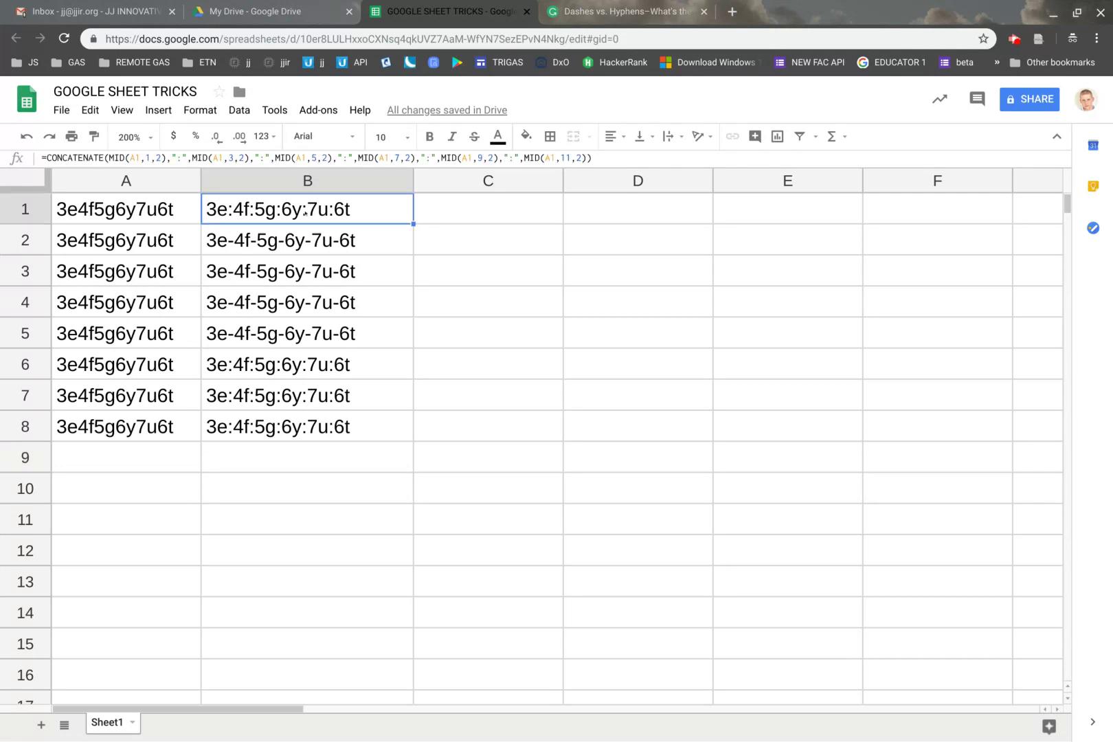
{"action": "key", "text": "Return"}
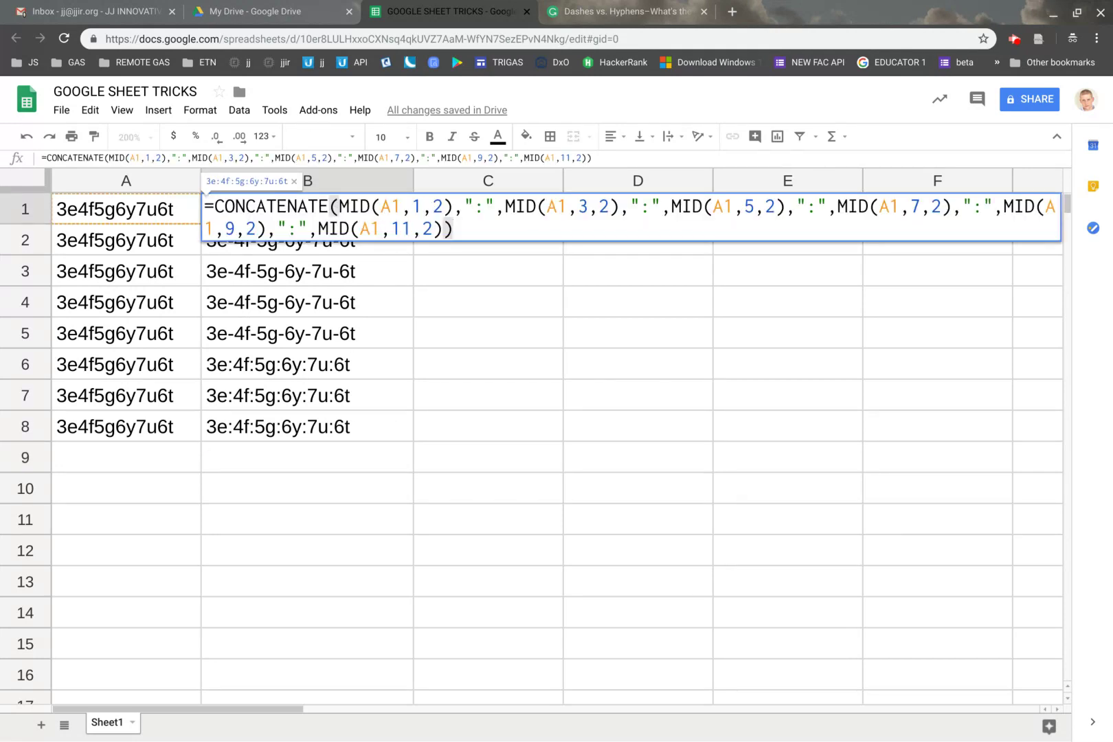